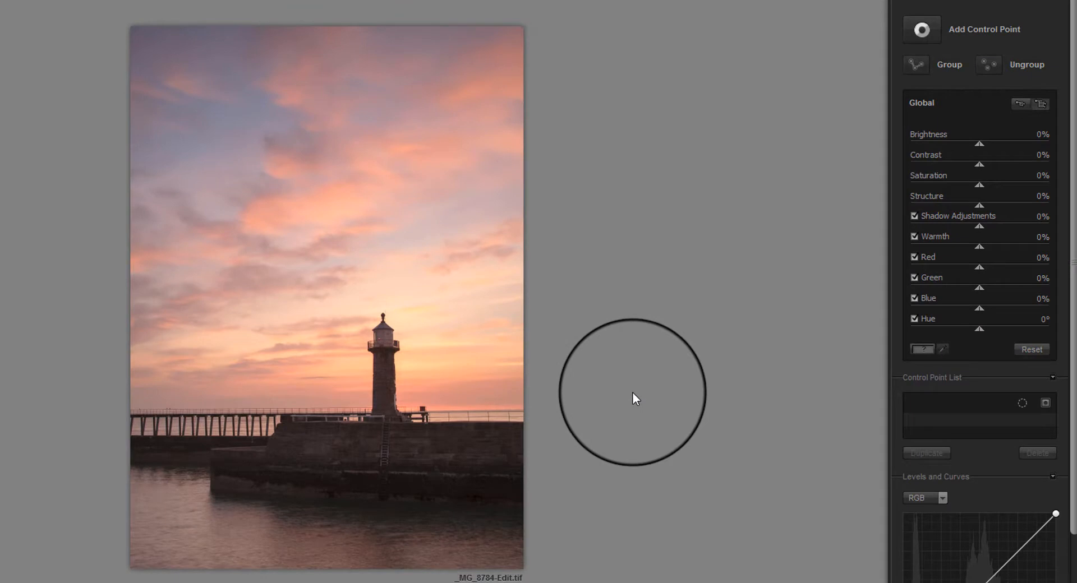
Add a control point on the dark stone tower of the lighthouse
left_click(921, 33)
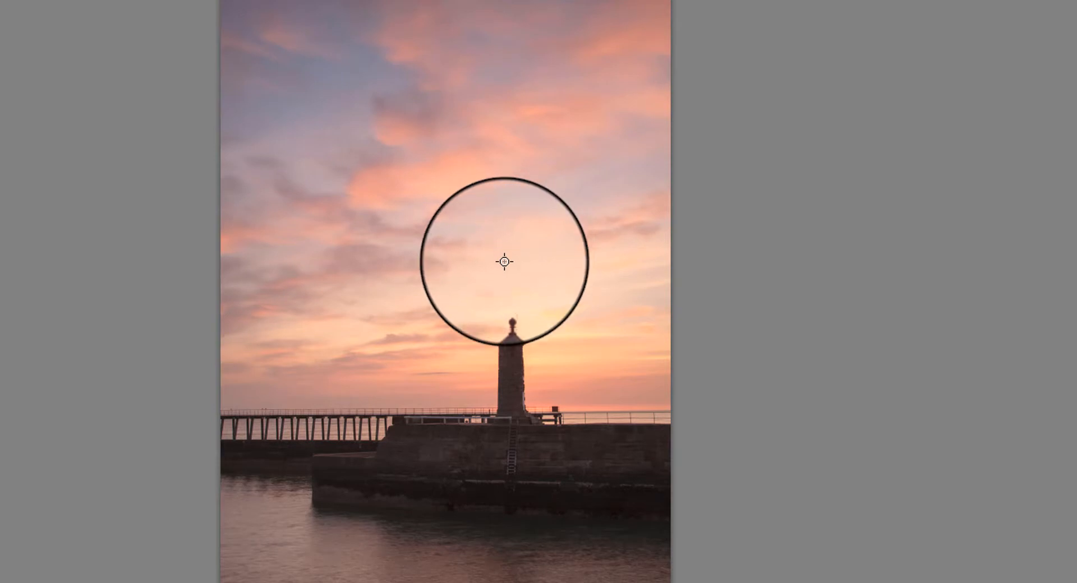
left_click(511, 388)
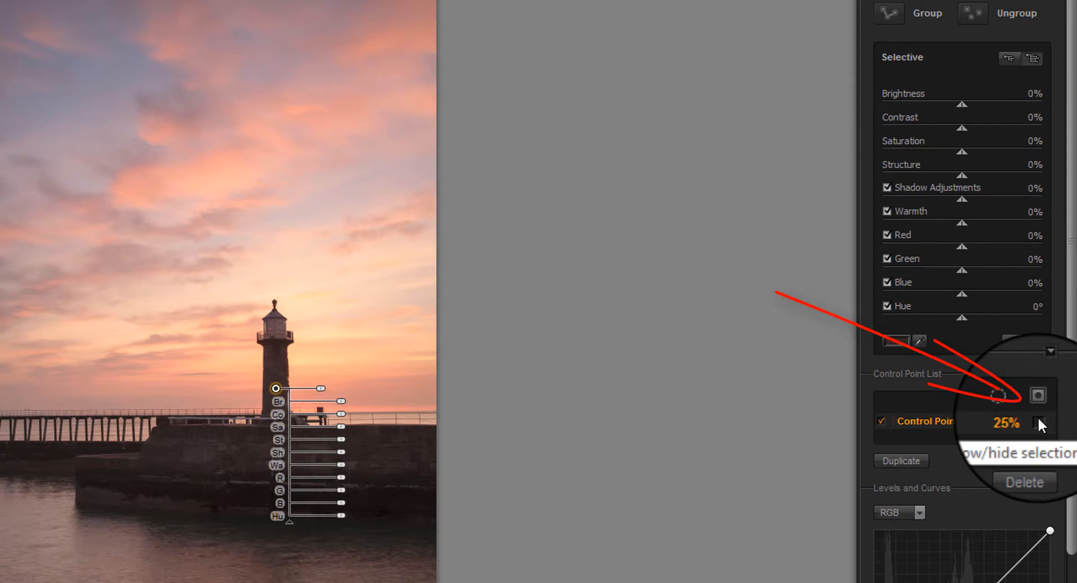
Show the lighthouse control point's selection mask and try different area sizes, ending at 31%
left_click(1038, 421)
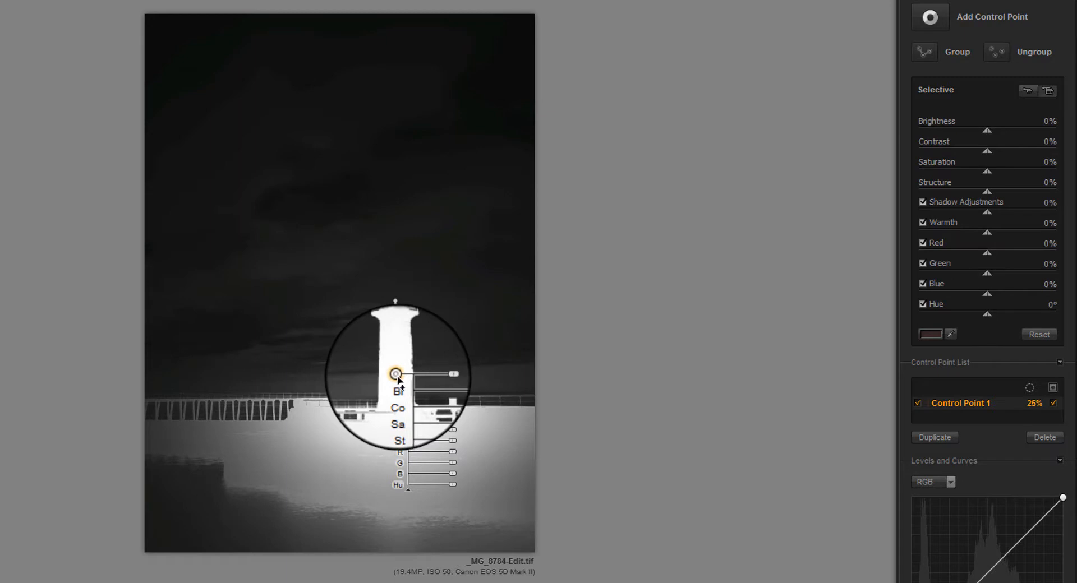
mouse_move(438, 382)
left_mouse_down()
mouse_move(428, 380)
mouse_move(442, 387)
mouse_move(439, 378)
mouse_move(436, 391)
left_mouse_up()
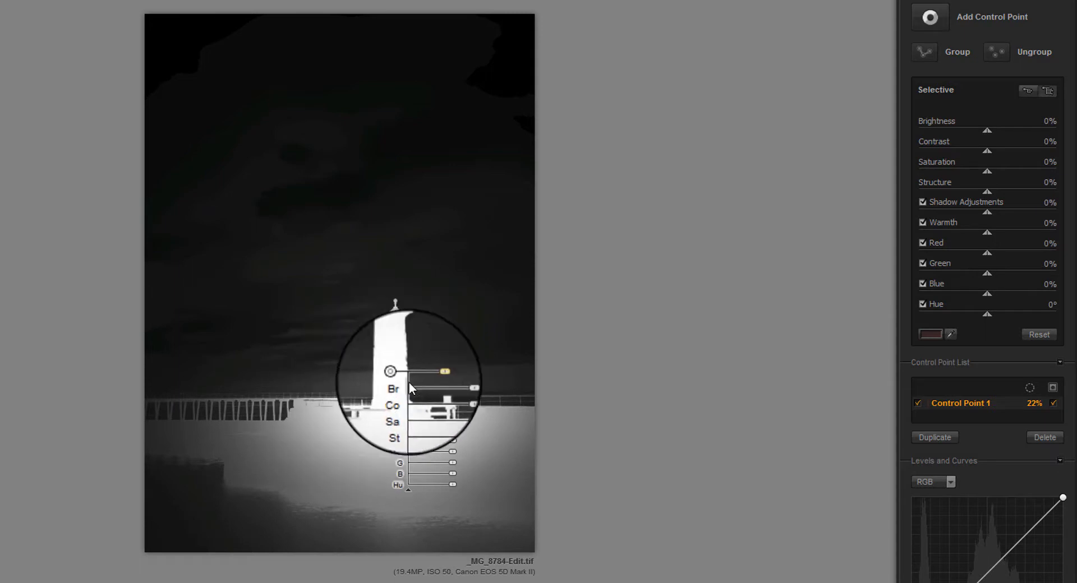
left_click_drag(432, 375, 433, 375)
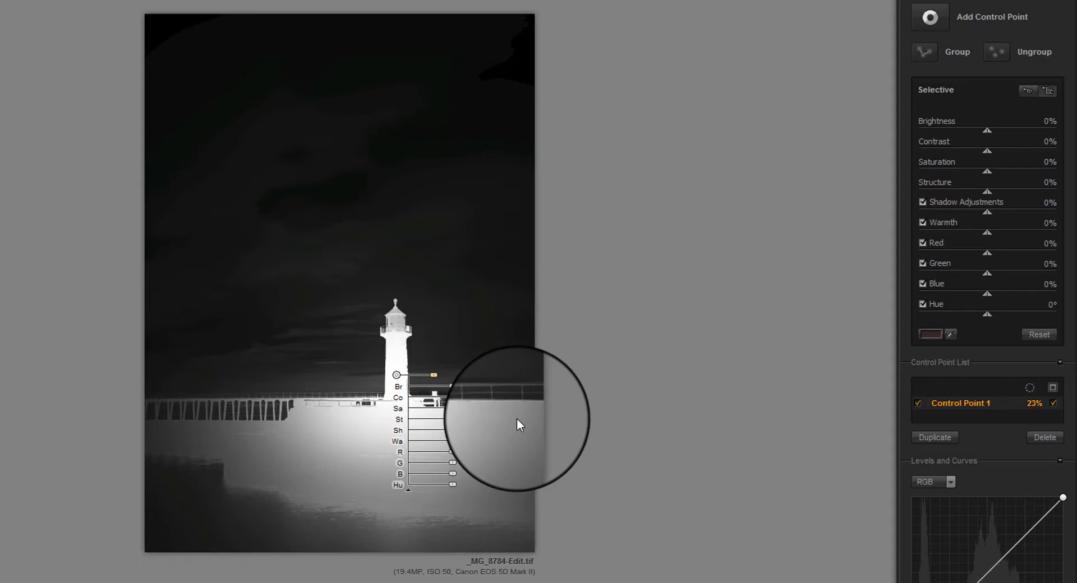
mouse_move(433, 375)
left_mouse_down()
mouse_move(449, 376)
mouse_move(439, 376)
left_mouse_up()
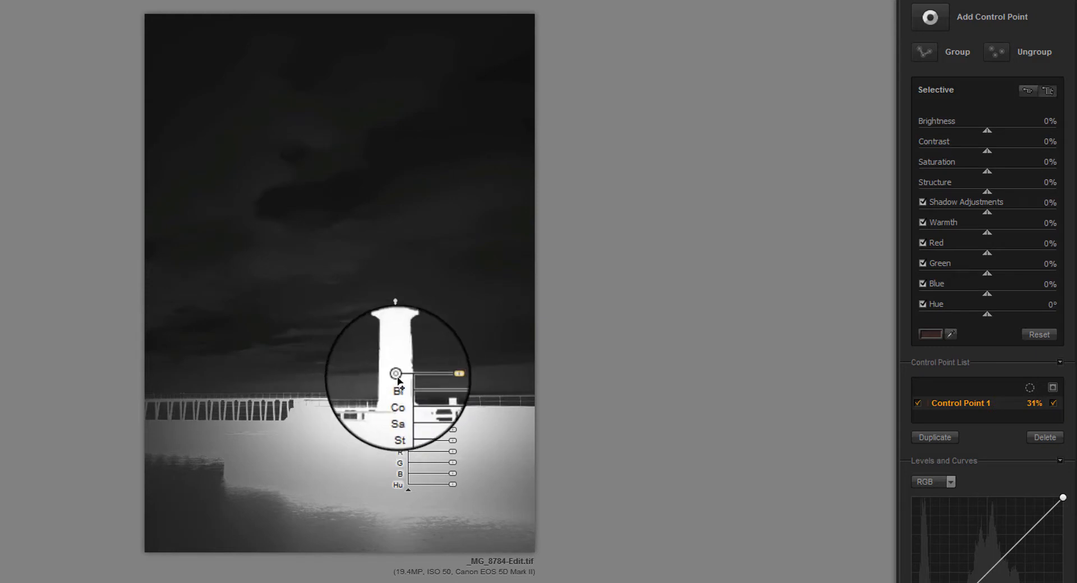
Try the control point on the pink clouds with its selection mask hidden, and set its size to 36%
left_click_drag(397, 376, 295, 256)
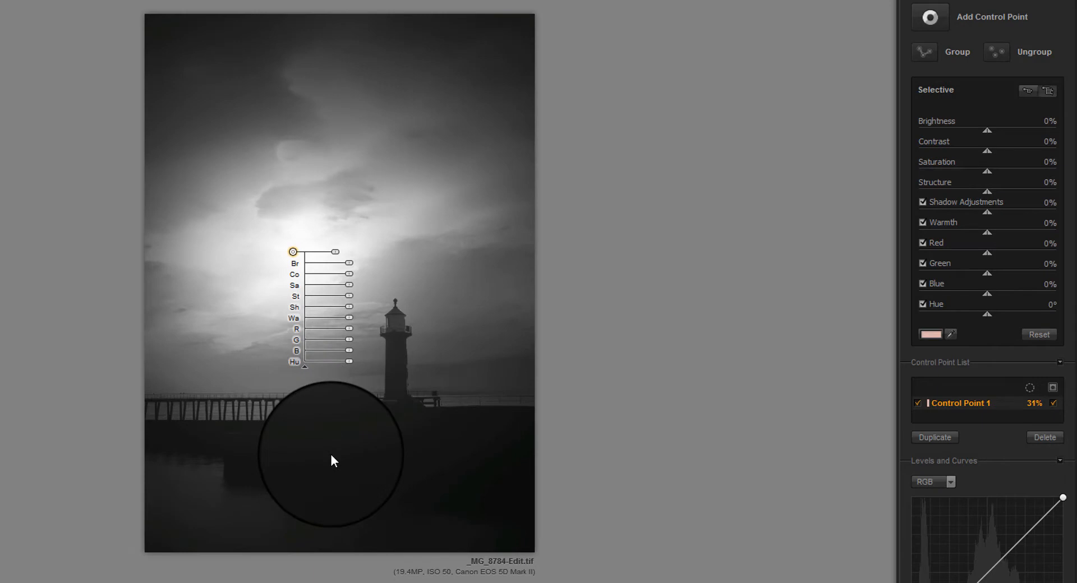
left_click(1052, 403)
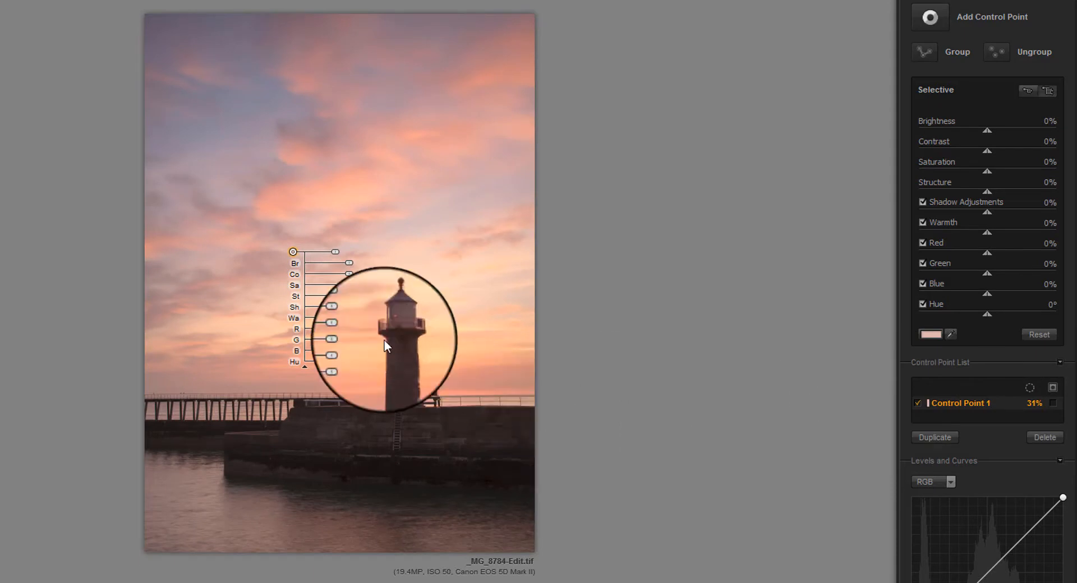
left_click_drag(294, 254, 341, 200)
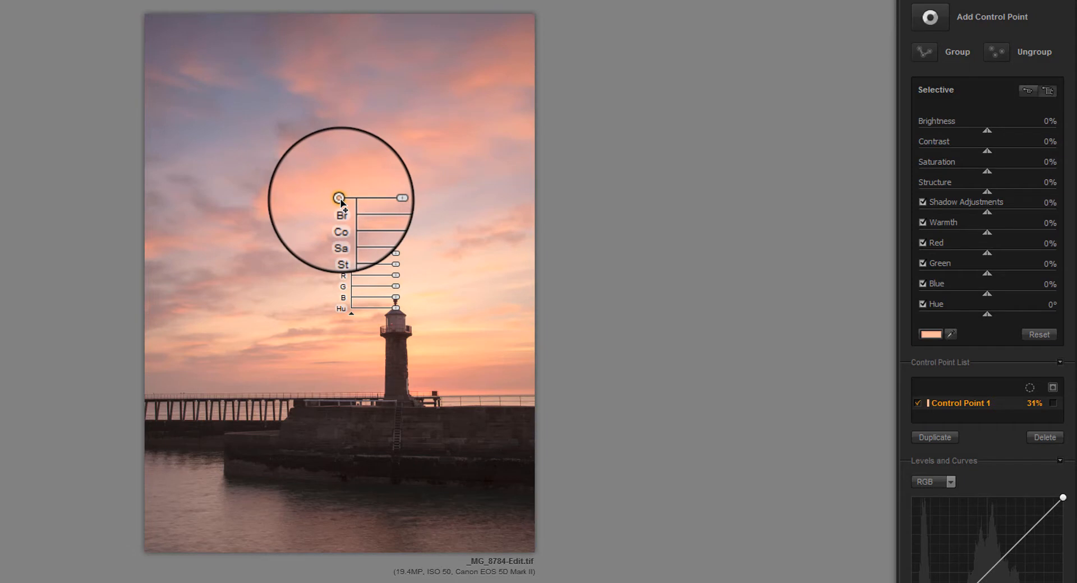
mouse_move(341, 202)
left_mouse_down()
mouse_move(312, 205)
mouse_move(341, 201)
left_mouse_up()
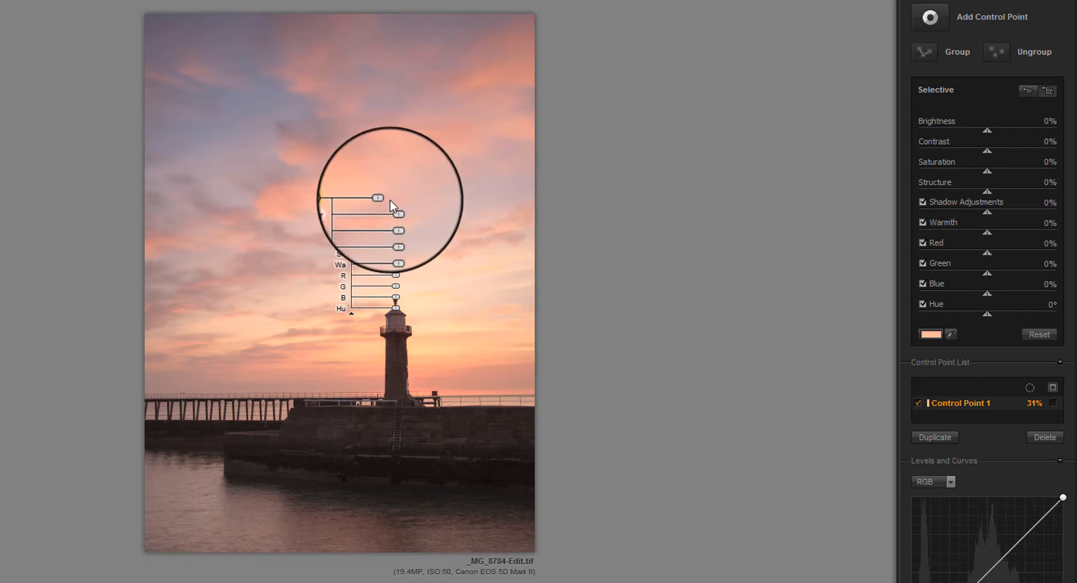
left_click_drag(378, 198, 388, 206)
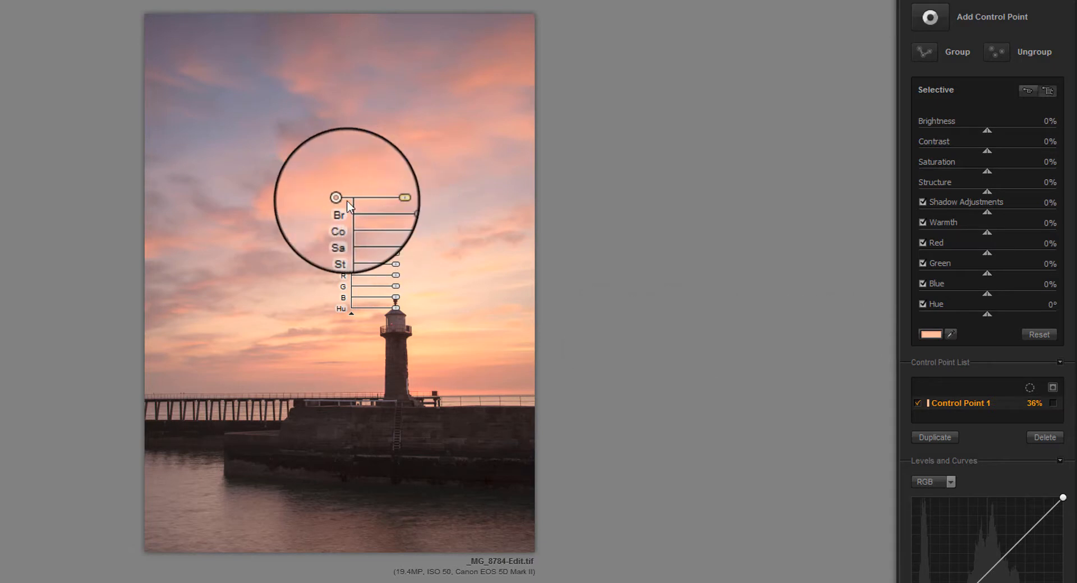
Place the control point on the lighthouse tower at 27% size, with Contrast 18%, Structure 9% and Shadow Adjustments 26%
left_click_drag(341, 199, 398, 360)
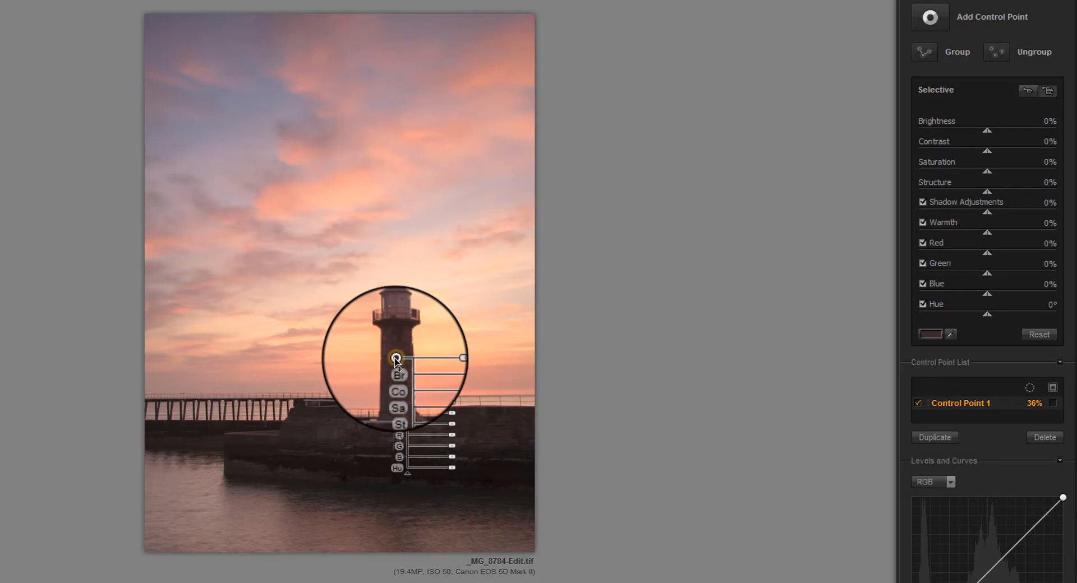
mouse_move(446, 367)
left_mouse_down()
mouse_move(428, 372)
mouse_move(441, 374)
left_mouse_up()
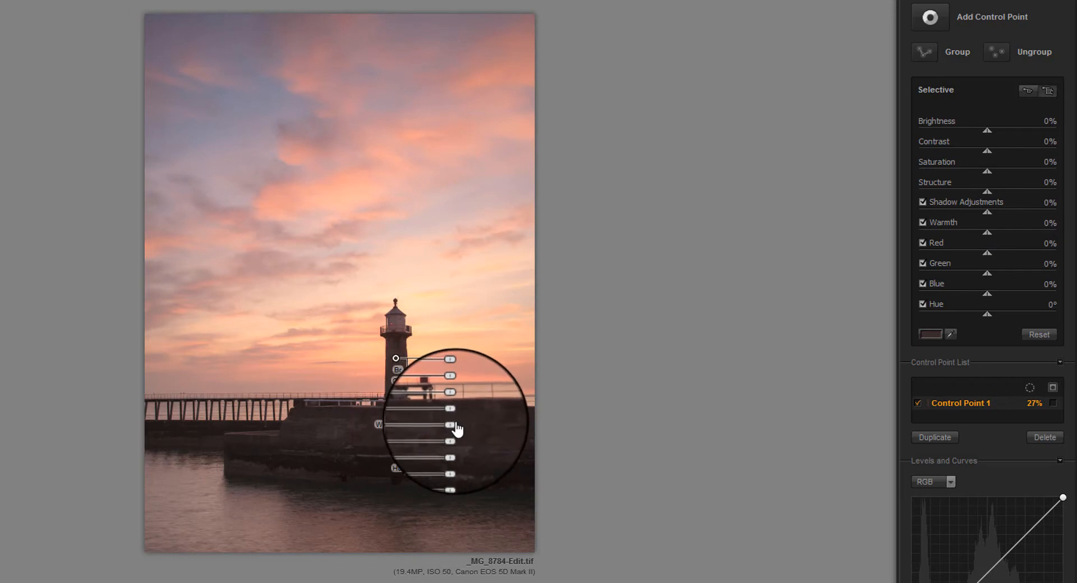
left_click_drag(454, 424, 462, 423)
left_click_drag(448, 388, 455, 411)
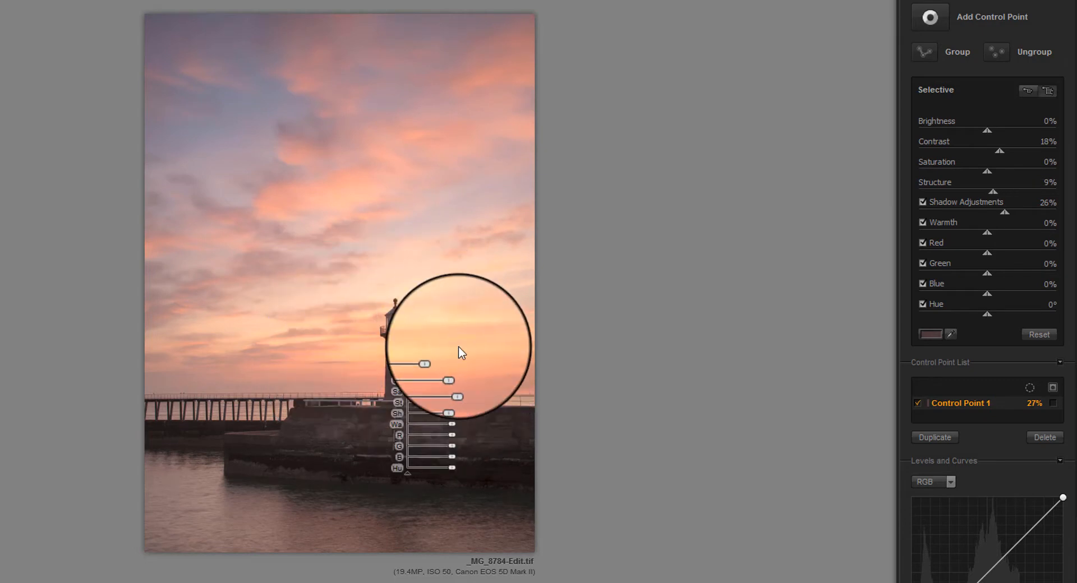
left_click(460, 306)
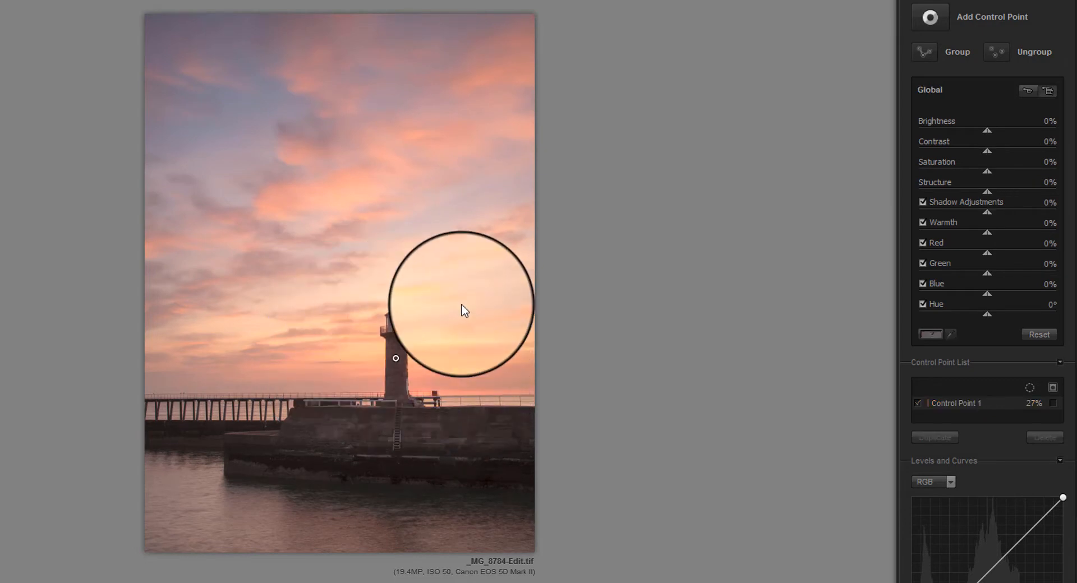
Add a 33% control point on the pink cloud with Brightness -17%, Contrast 33%, Saturation 11%, Structure 11% and Warmth 2%
left_click(929, 22)
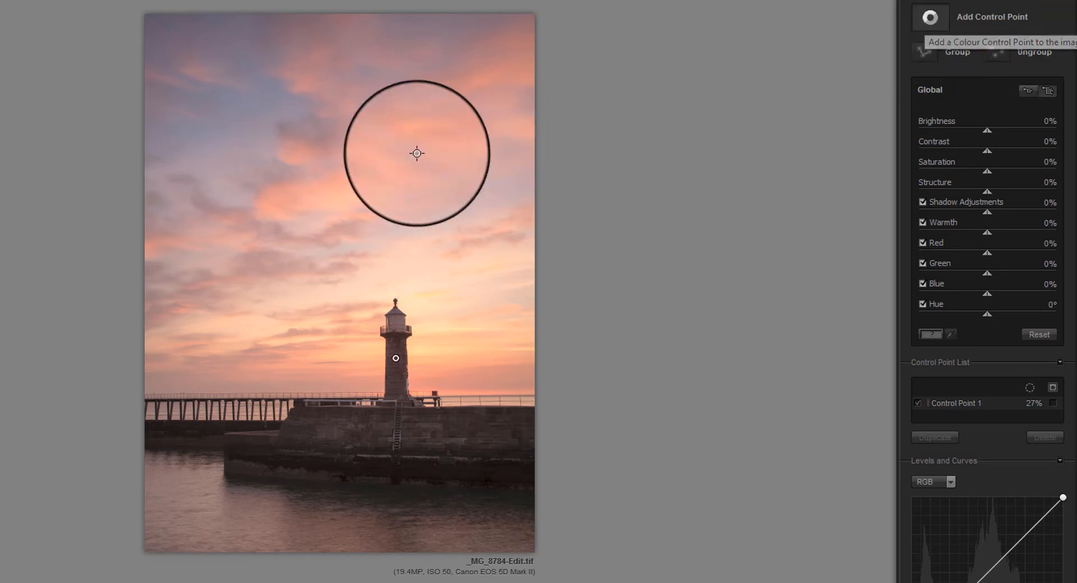
left_click(271, 198)
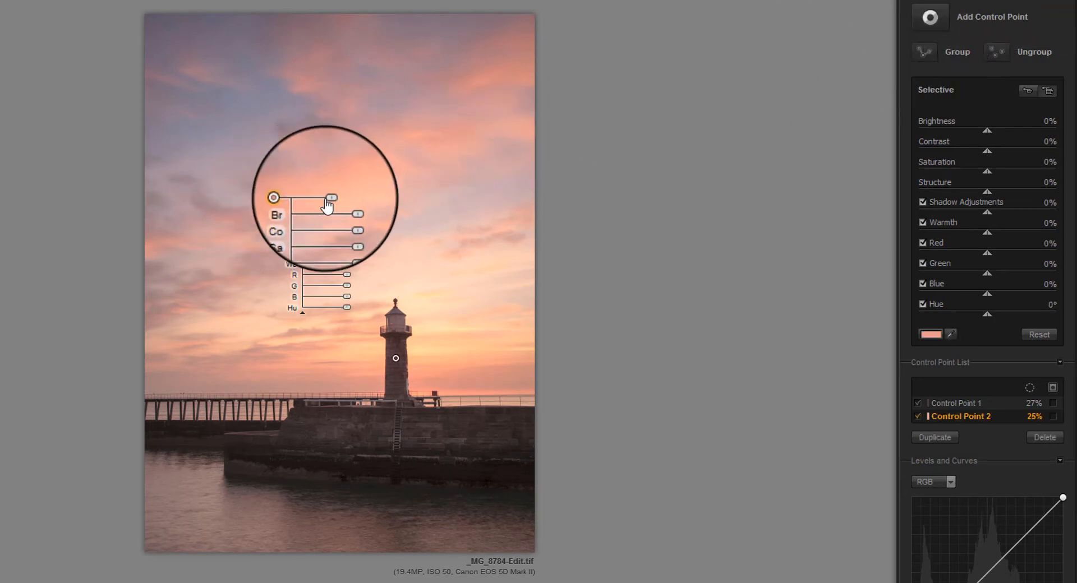
left_click_drag(330, 199, 347, 268)
left_click_drag(346, 211, 341, 212)
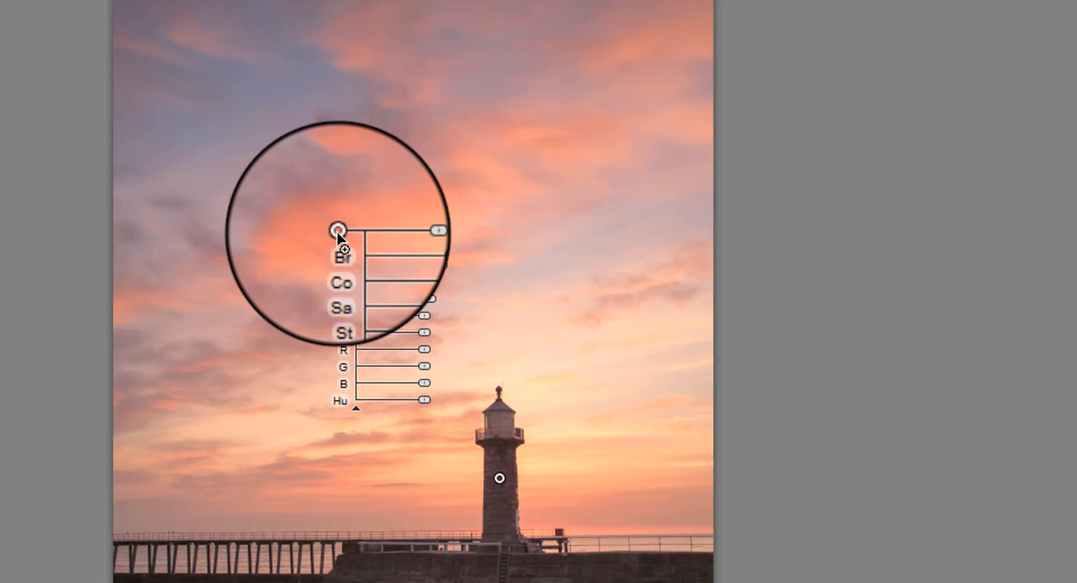
Duplicate the cloud control point onto the glowing sky just right of the lighthouse, and compare the settings of both points
left_click_drag(337, 231, 597, 465)
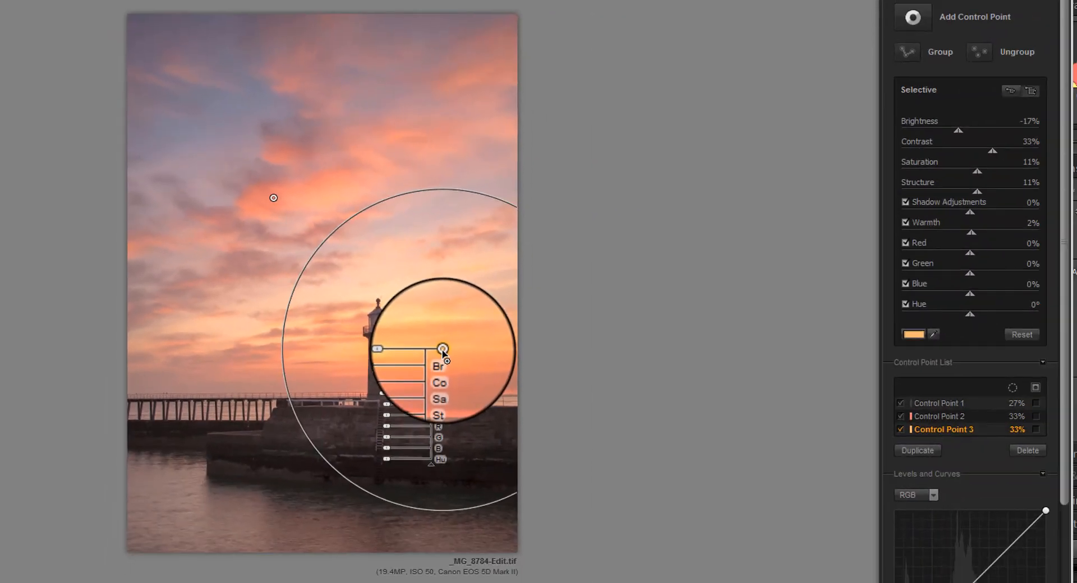
mouse_move(442, 350)
left_mouse_down()
mouse_move(527, 365)
mouse_move(391, 315)
mouse_move(274, 199)
mouse_move(435, 352)
left_mouse_up()
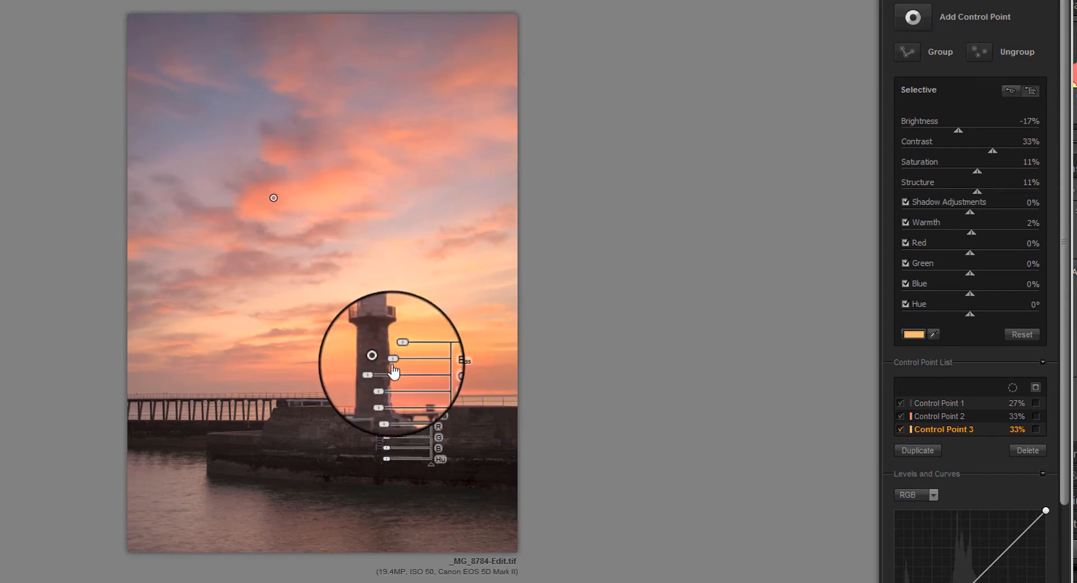
left_click(273, 197)
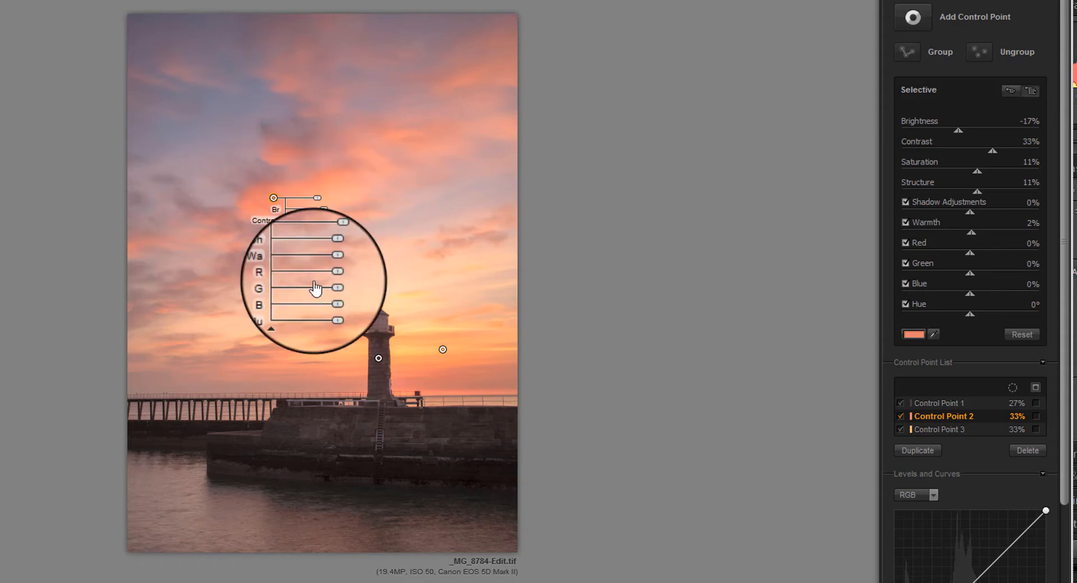
left_click(443, 349)
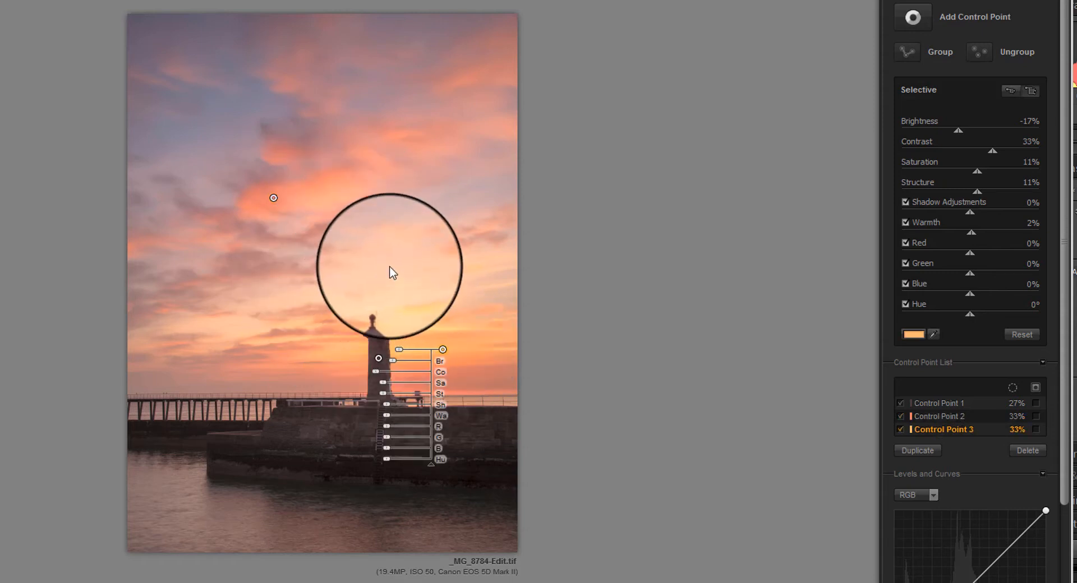
Examine the selection masks of all three control points together and in smaller combinations, ending with every mask hidden
left_click(1038, 386)
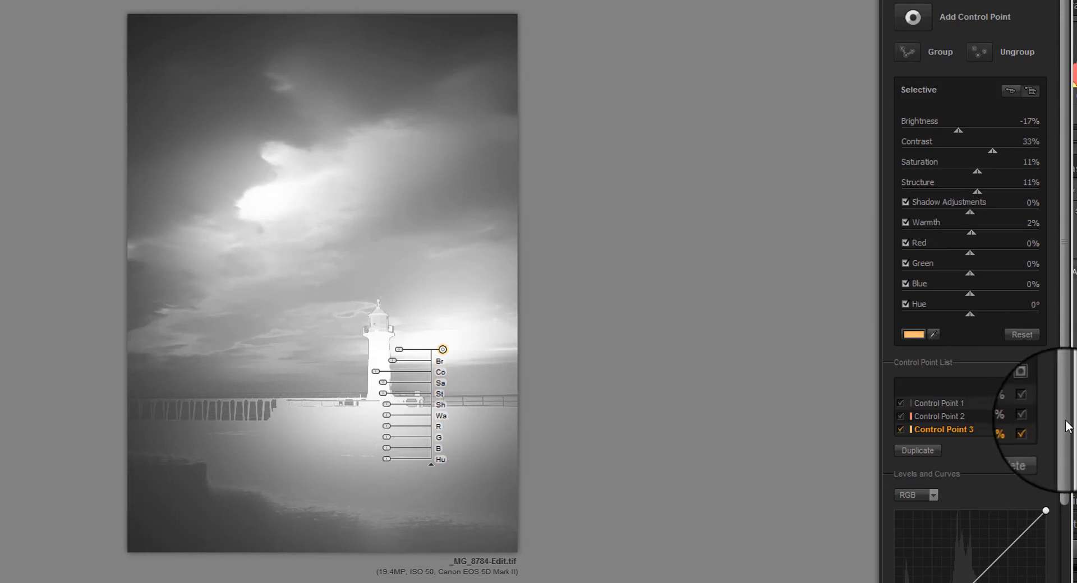
scroll(1055, 435, "down", 1)
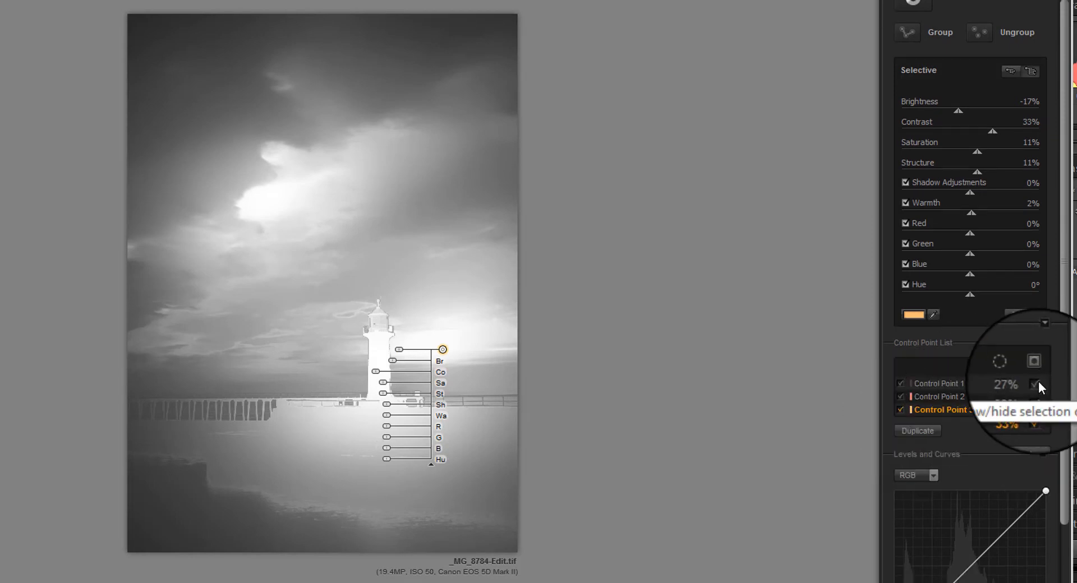
left_click(1038, 382)
left_click(1034, 405)
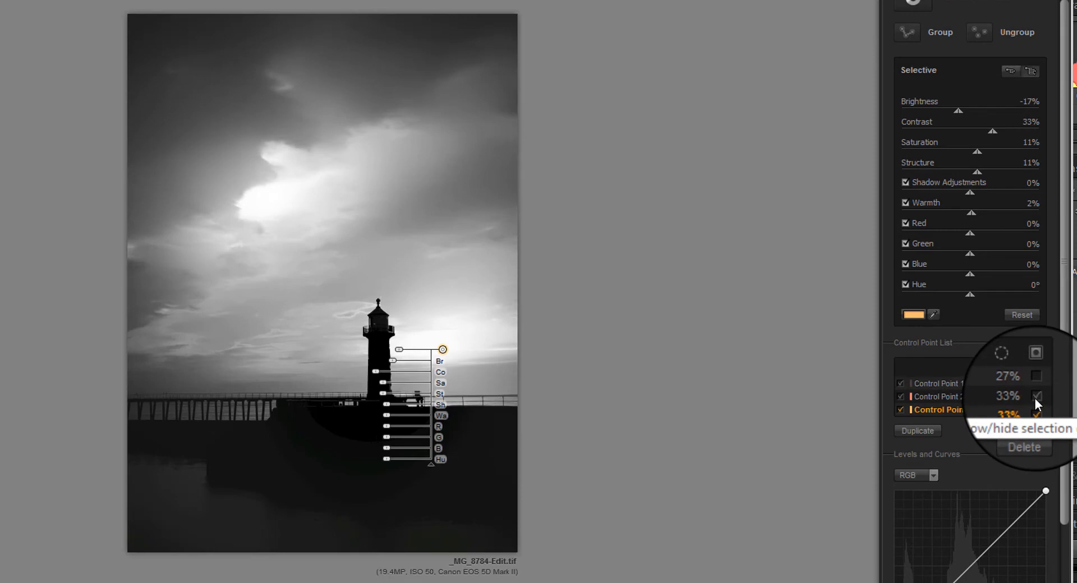
left_click(1034, 398)
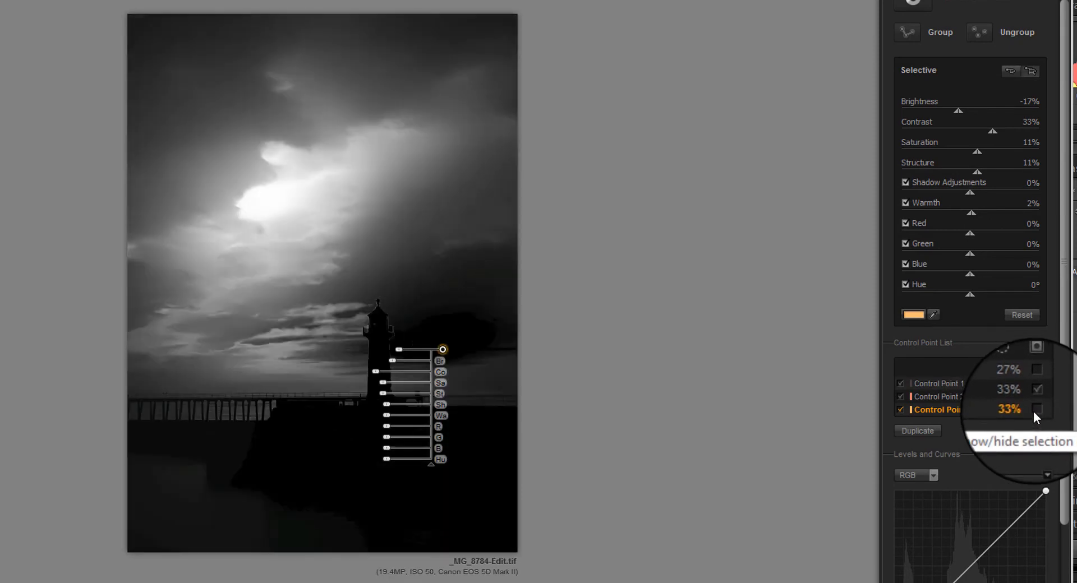
left_click(1036, 409)
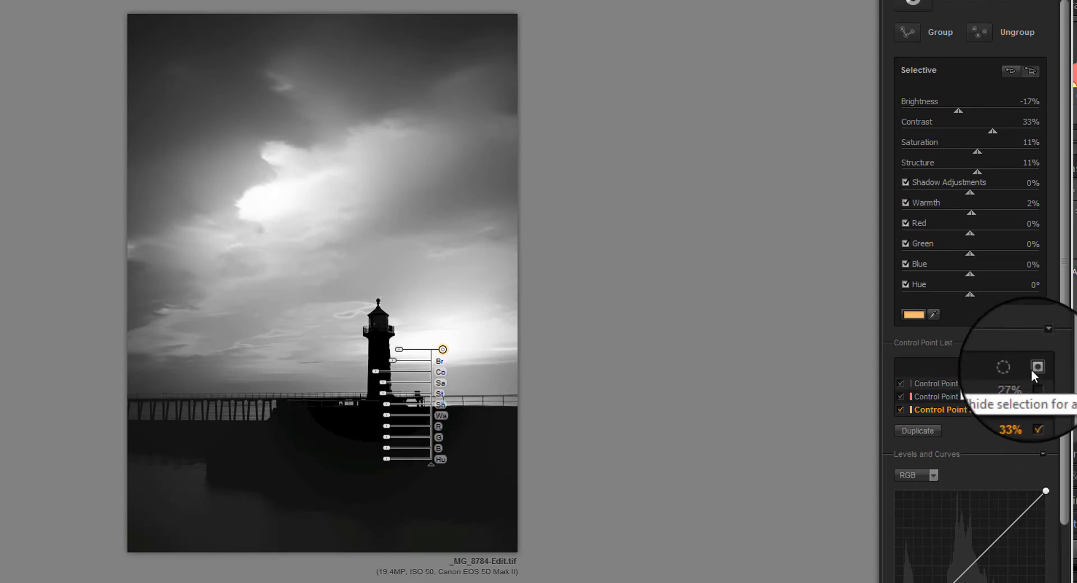
left_click(1035, 368)
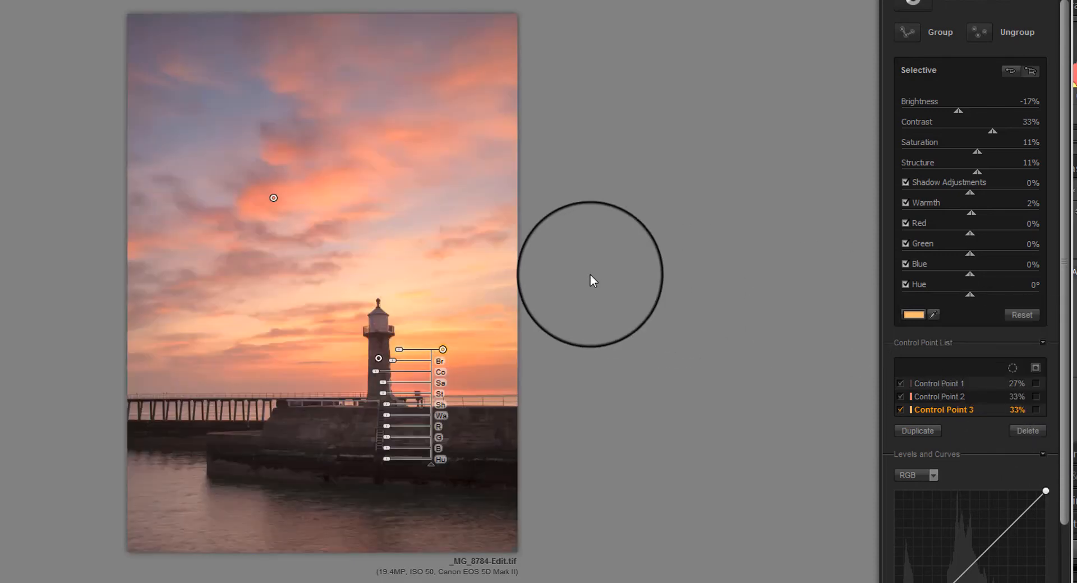